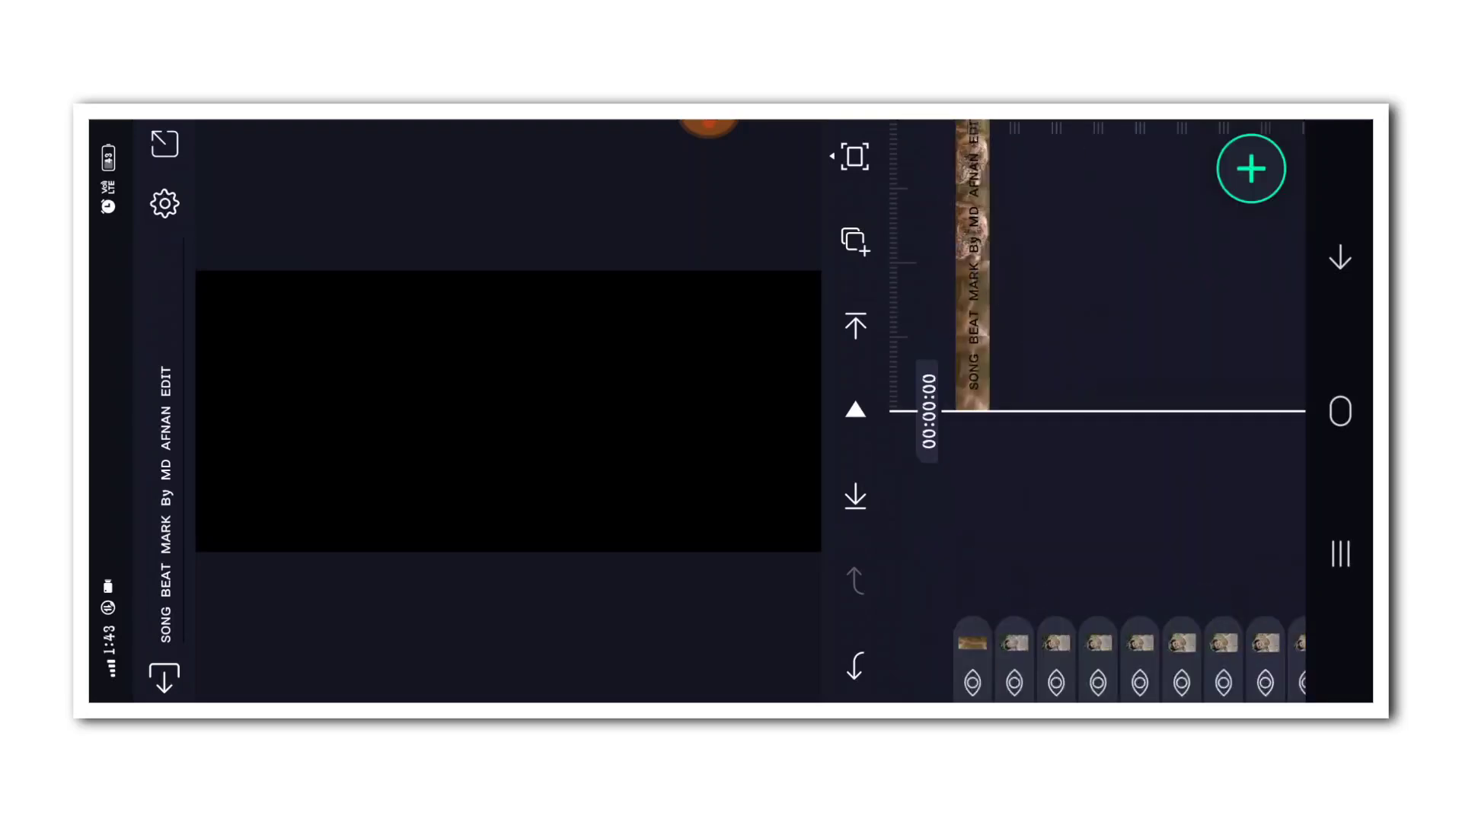
# Move the playhead to the clip's end and deselect it to reveal the photo layers
pyautogui.click(857, 320)
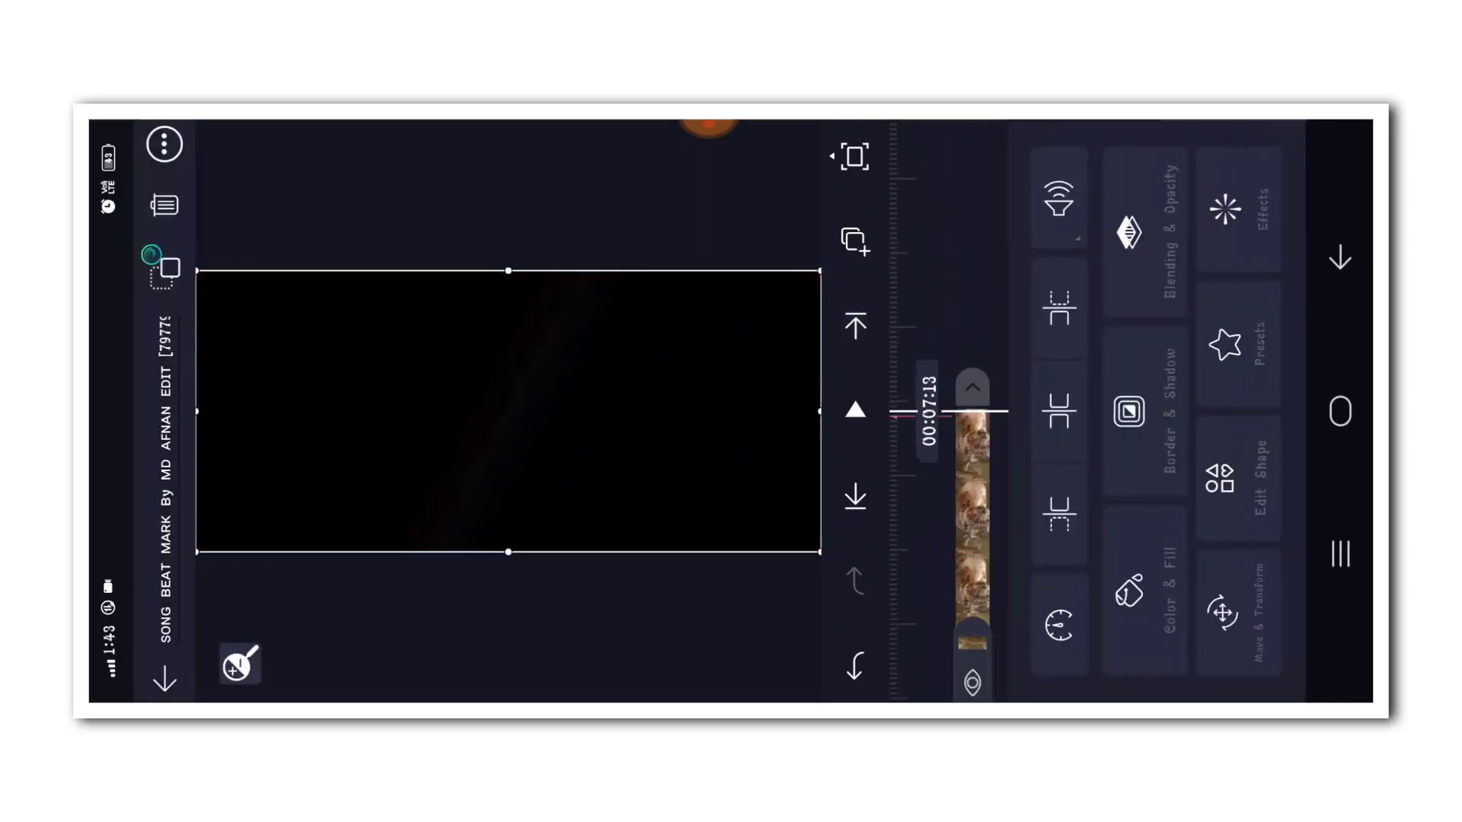
pyautogui.click(1050, 312)
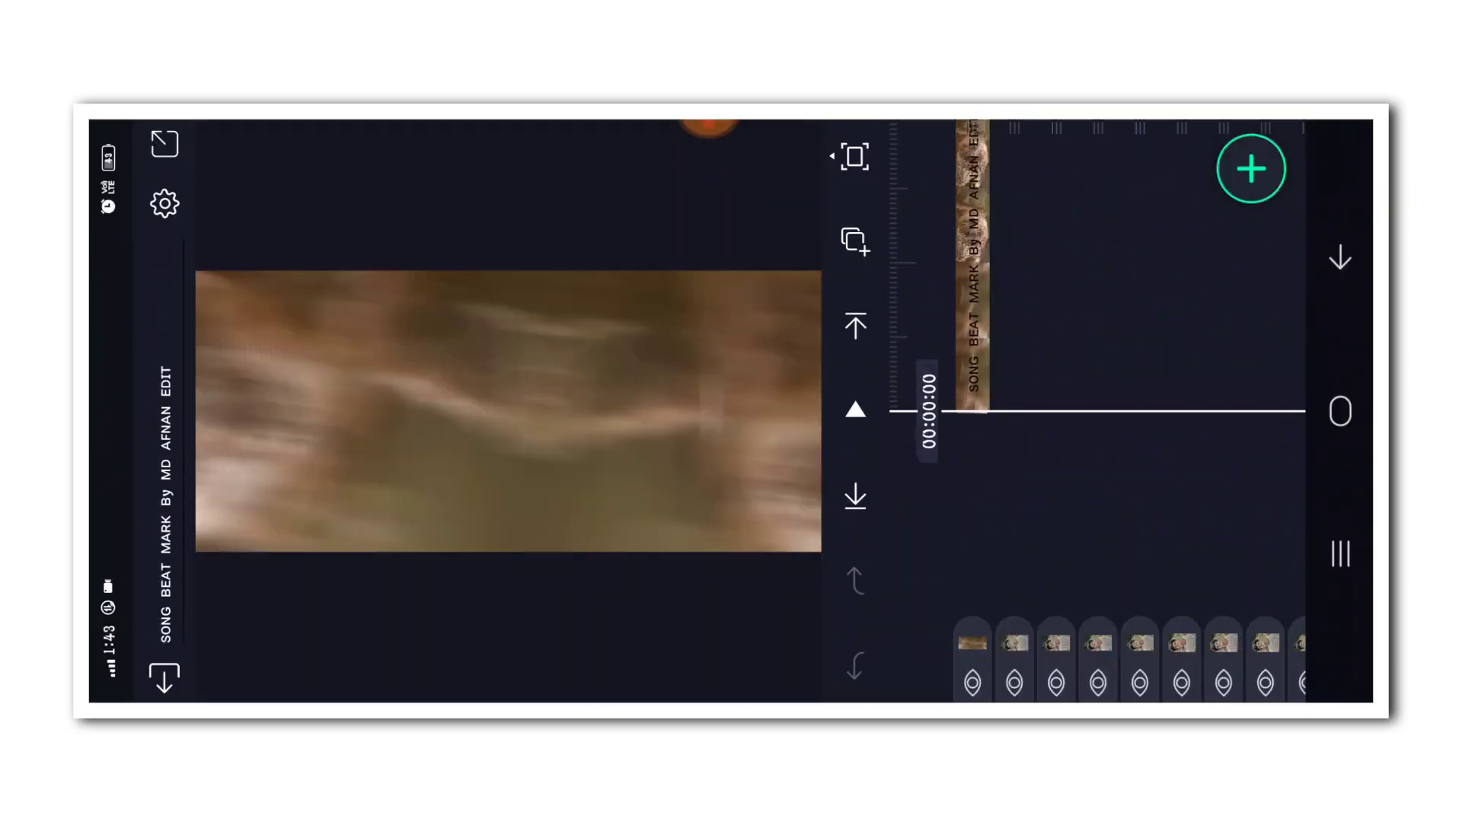
pyautogui.click(854, 326)
pyautogui.moveTo(1004, 241); pyautogui.dragTo(947, 330)
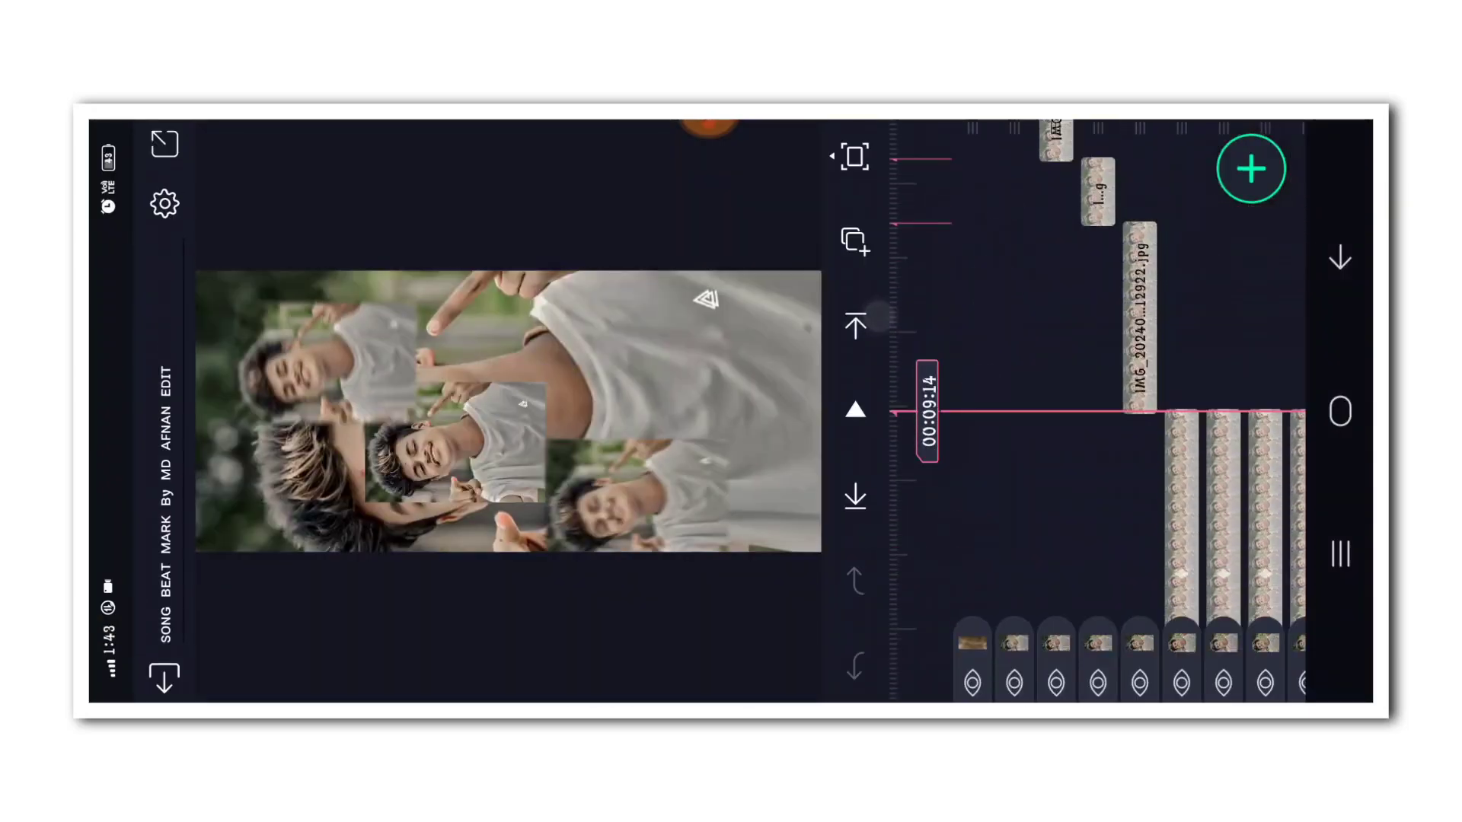
# Paste the copied shake effects onto a photo layer's effects
pyautogui.click(1139, 344)
pyautogui.click(1243, 192)
pyautogui.click(1249, 321)
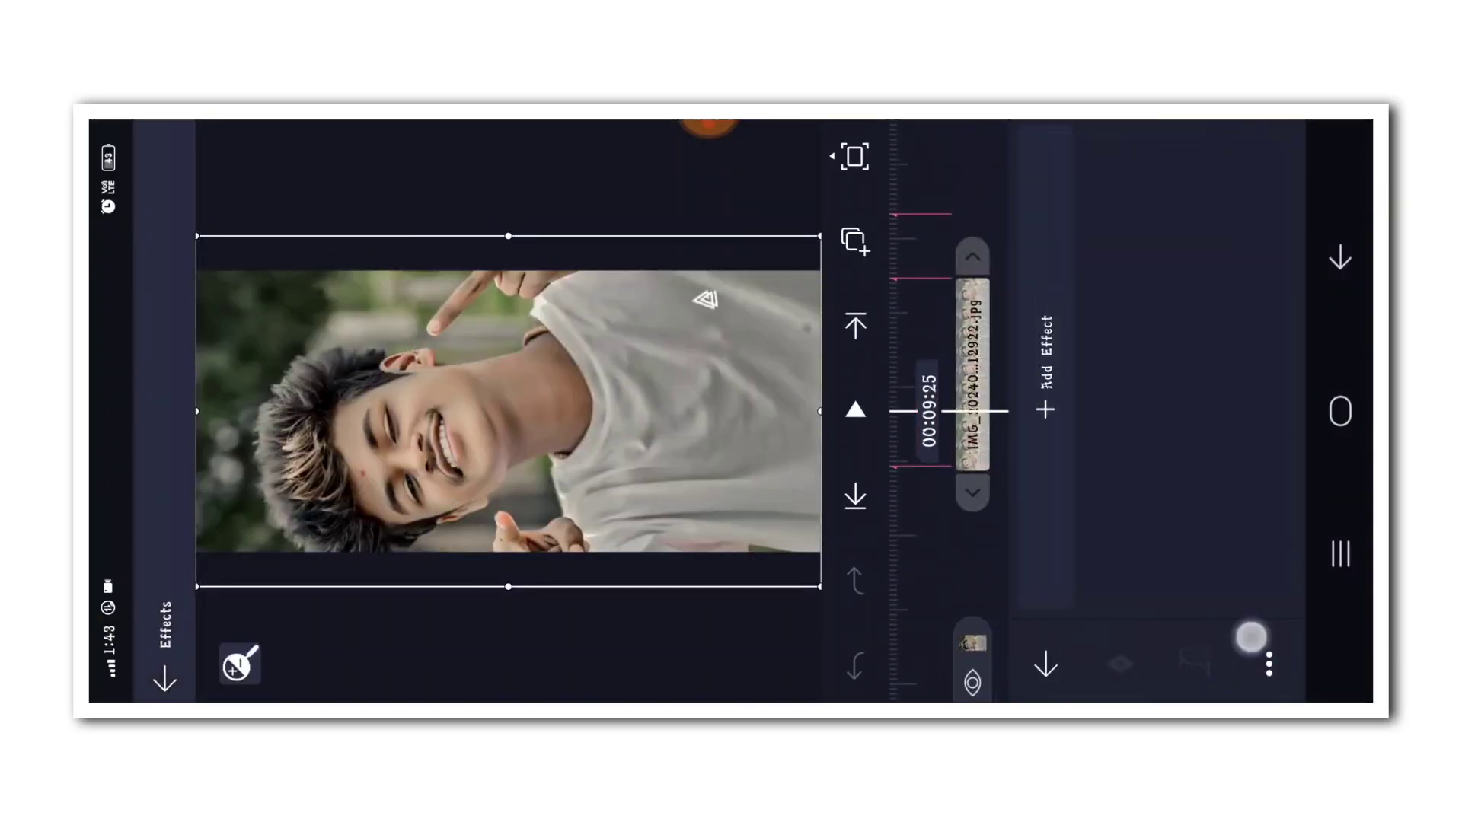
pyautogui.click(1250, 640)
pyautogui.click(1191, 618)
# Review a photo layer's effect stack in the SHAKE EFFCT project, then return home
pyautogui.click(973, 209)
pyautogui.press('Escape')
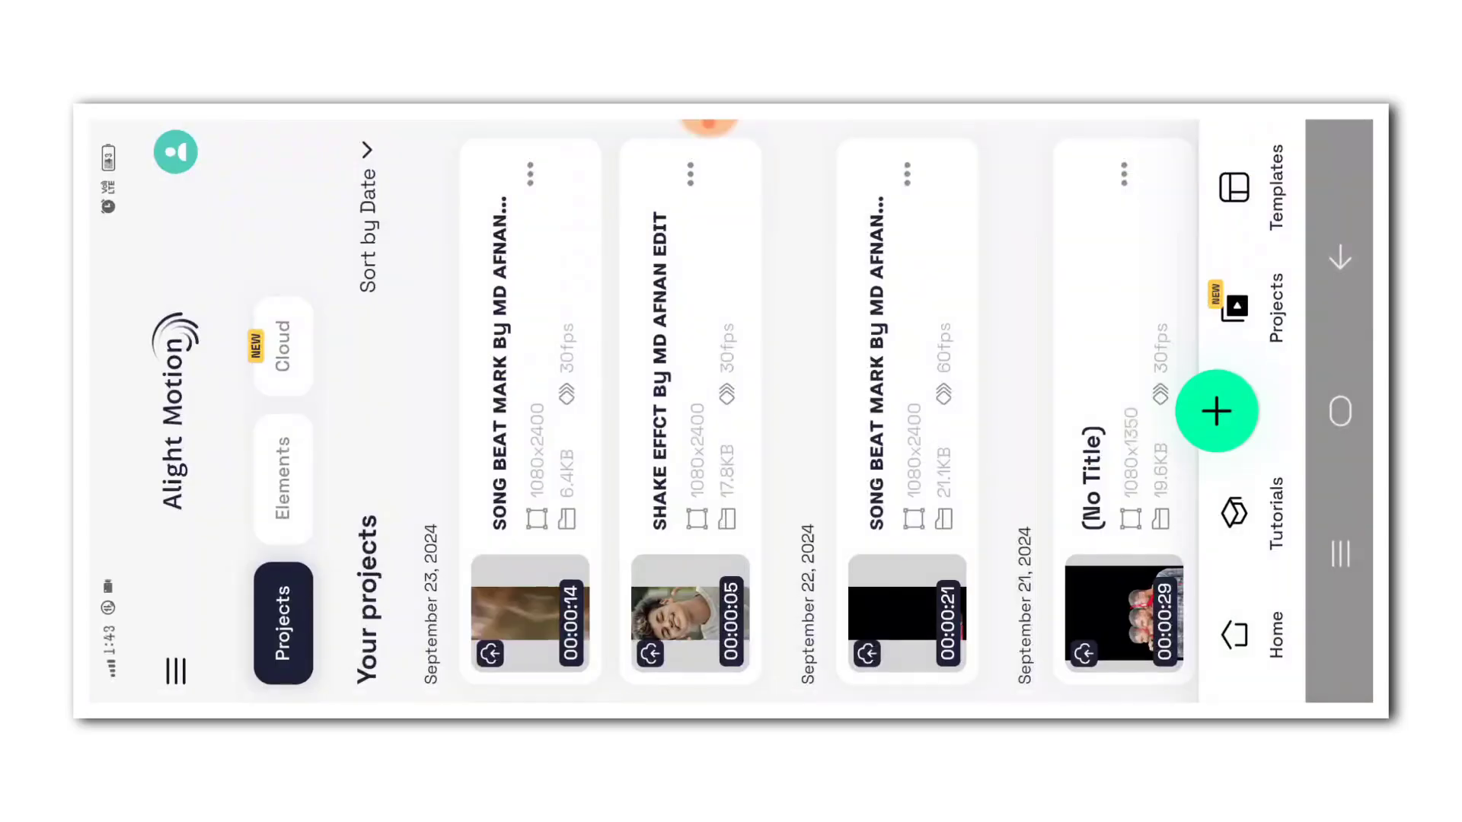
pyautogui.click(689, 401)
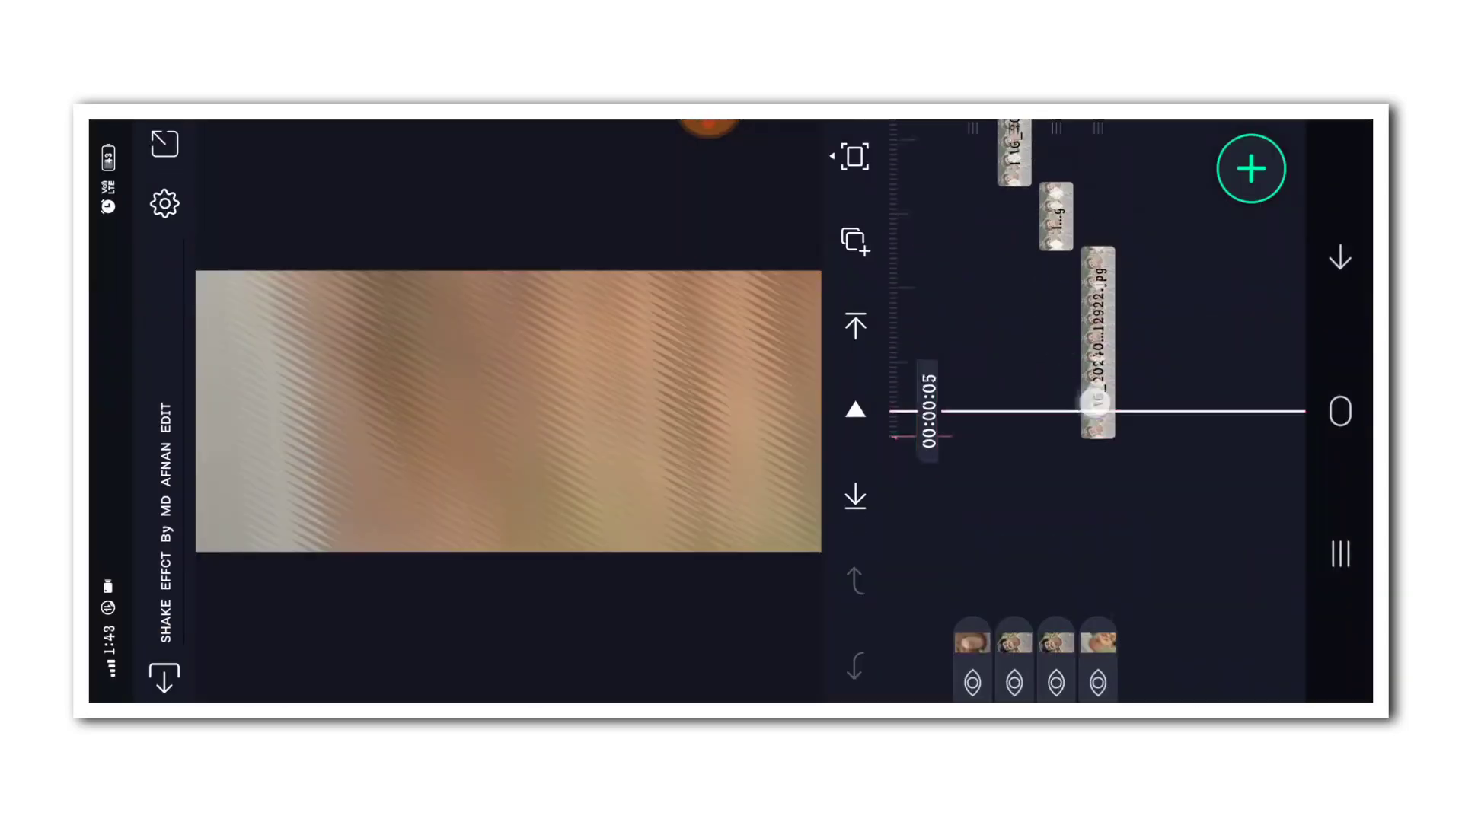
pyautogui.moveTo(1096, 342); pyautogui.dragTo(1096, 514)
pyautogui.click(1056, 434)
pyautogui.click(1225, 208)
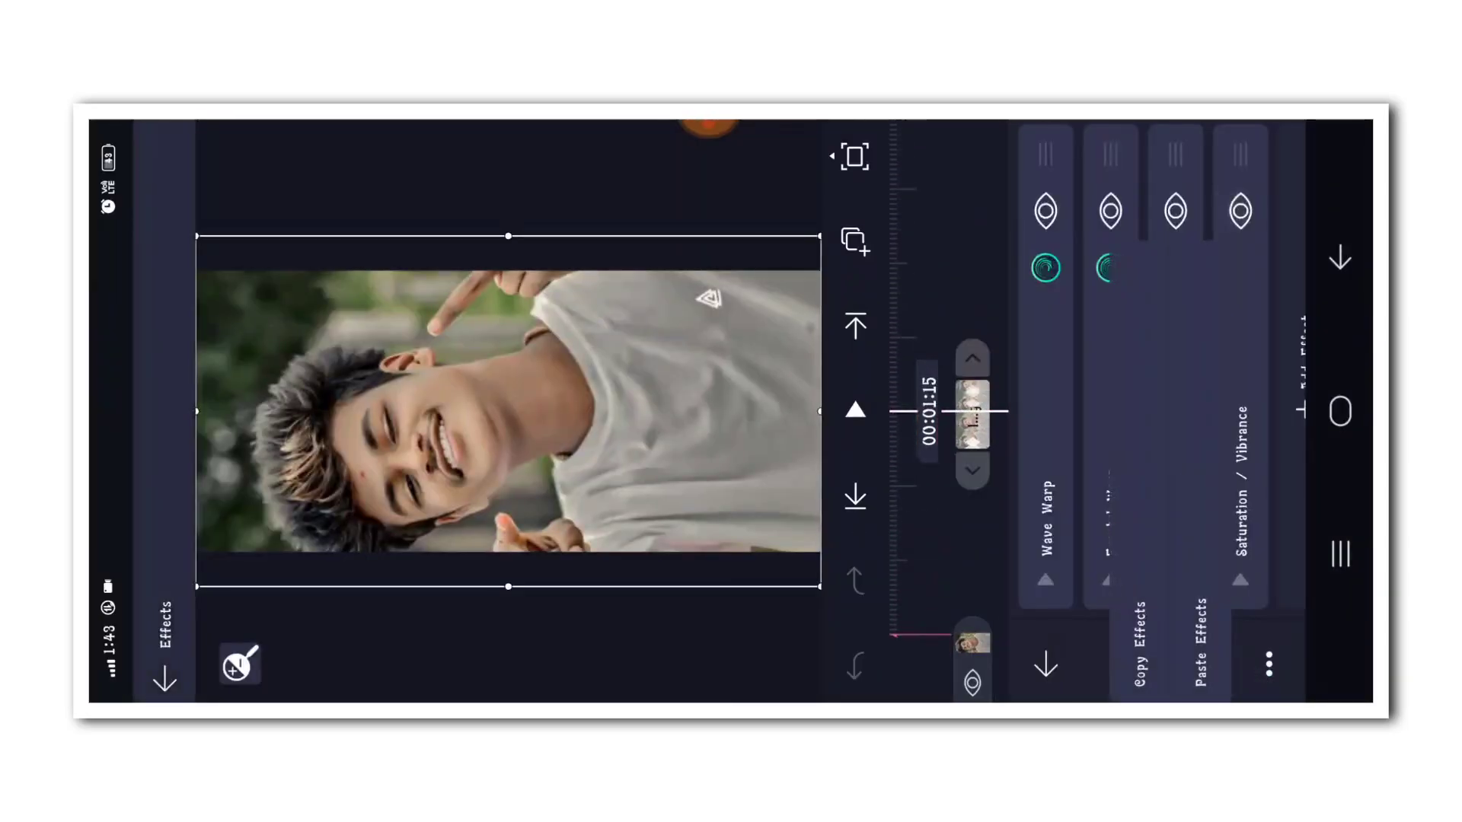
pyautogui.press('Escape')
pyautogui.press('Escape')
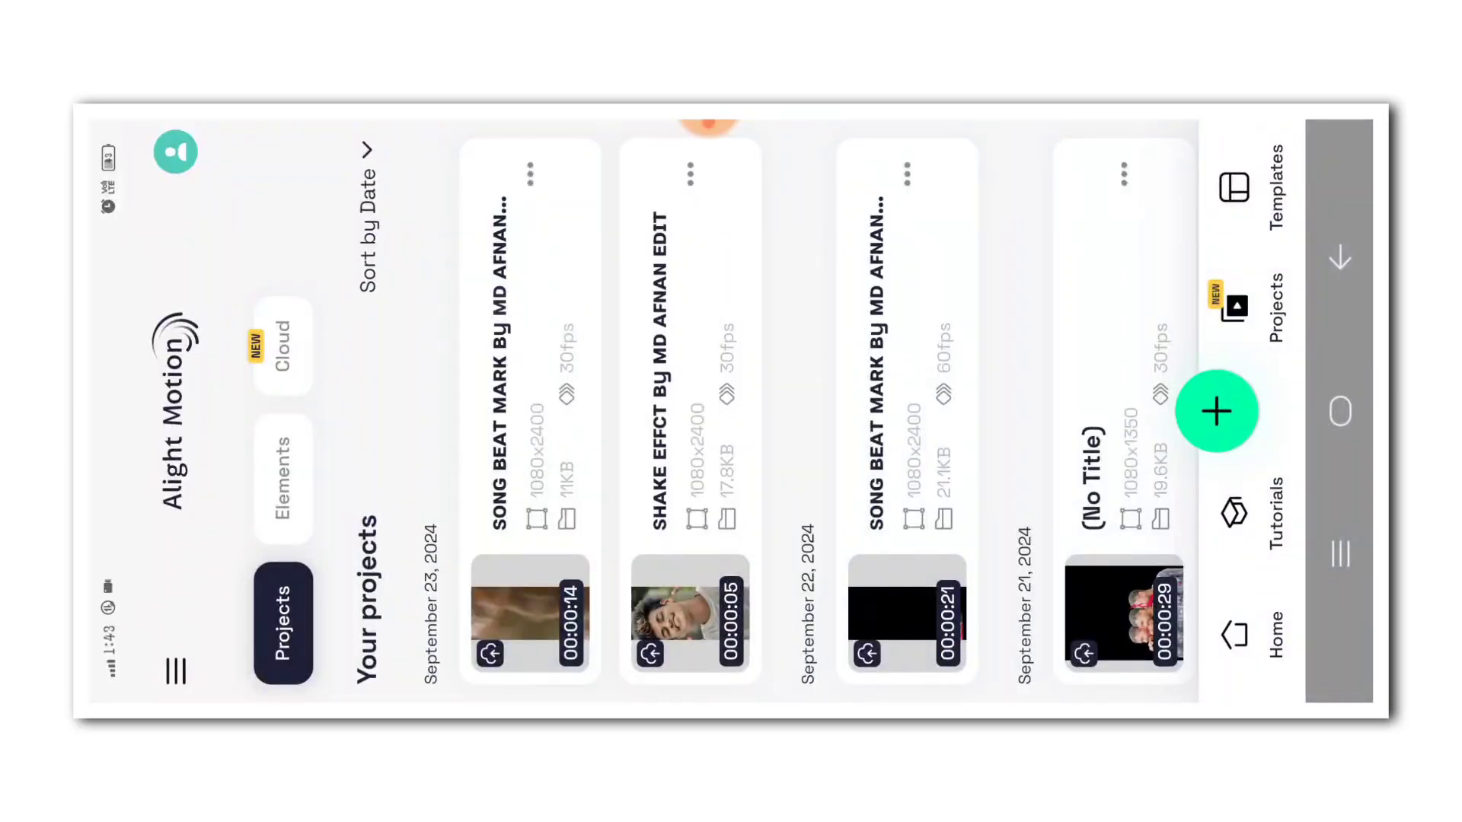
# In SONG BEAT MARK, paste the shake effects onto the first photo clip
pyautogui.click(528, 611)
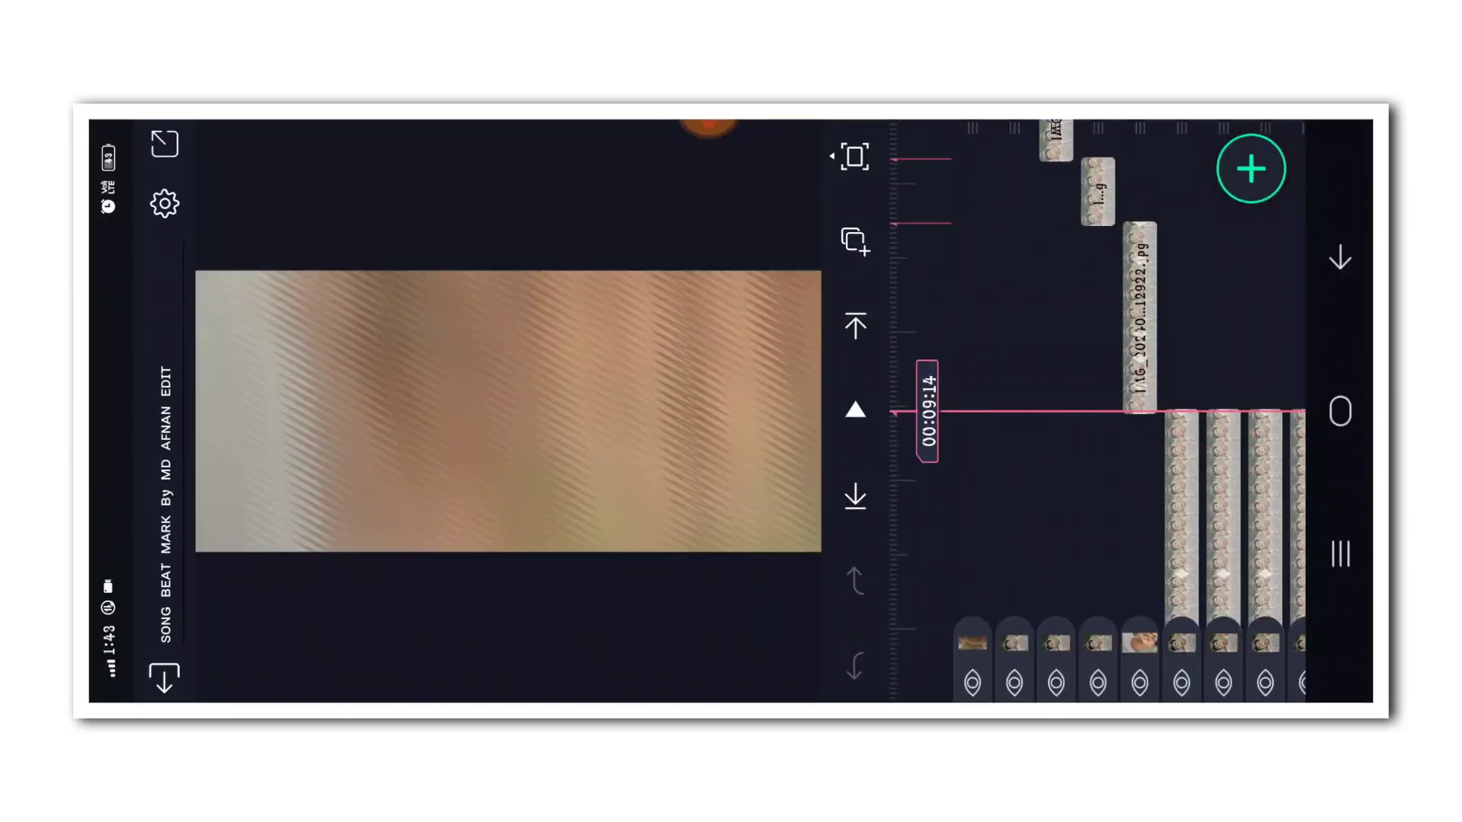
pyautogui.click(1097, 343)
pyautogui.click(1225, 209)
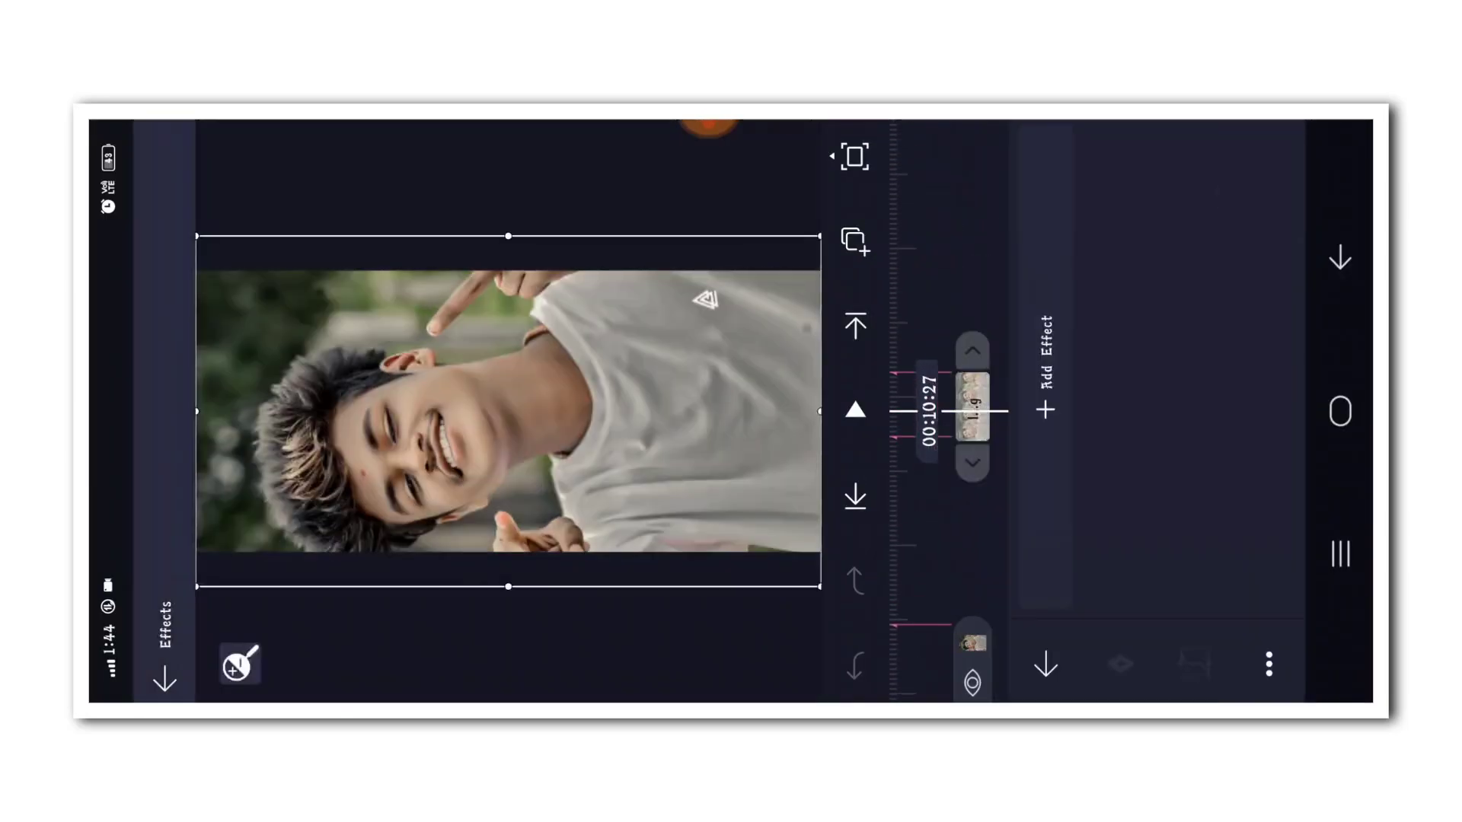
pyautogui.click(1265, 658)
pyautogui.click(1190, 584)
# Paste the shake effects onto the next photo clip and return to the full timeline
pyautogui.click(956, 268)
pyautogui.click(979, 392)
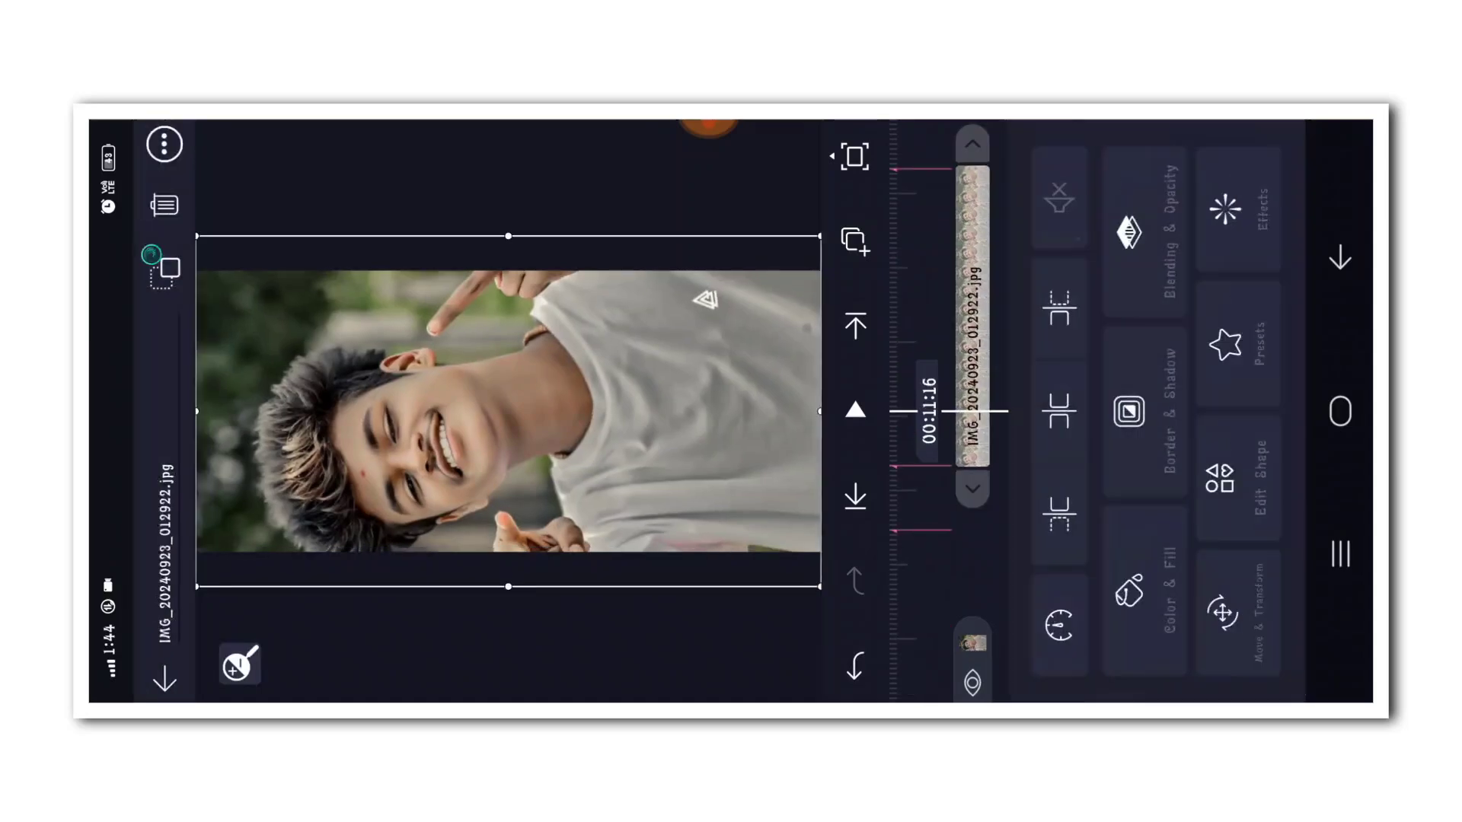
pyautogui.click(1226, 208)
pyautogui.click(1266, 658)
pyautogui.click(1190, 583)
pyautogui.click(1340, 261)
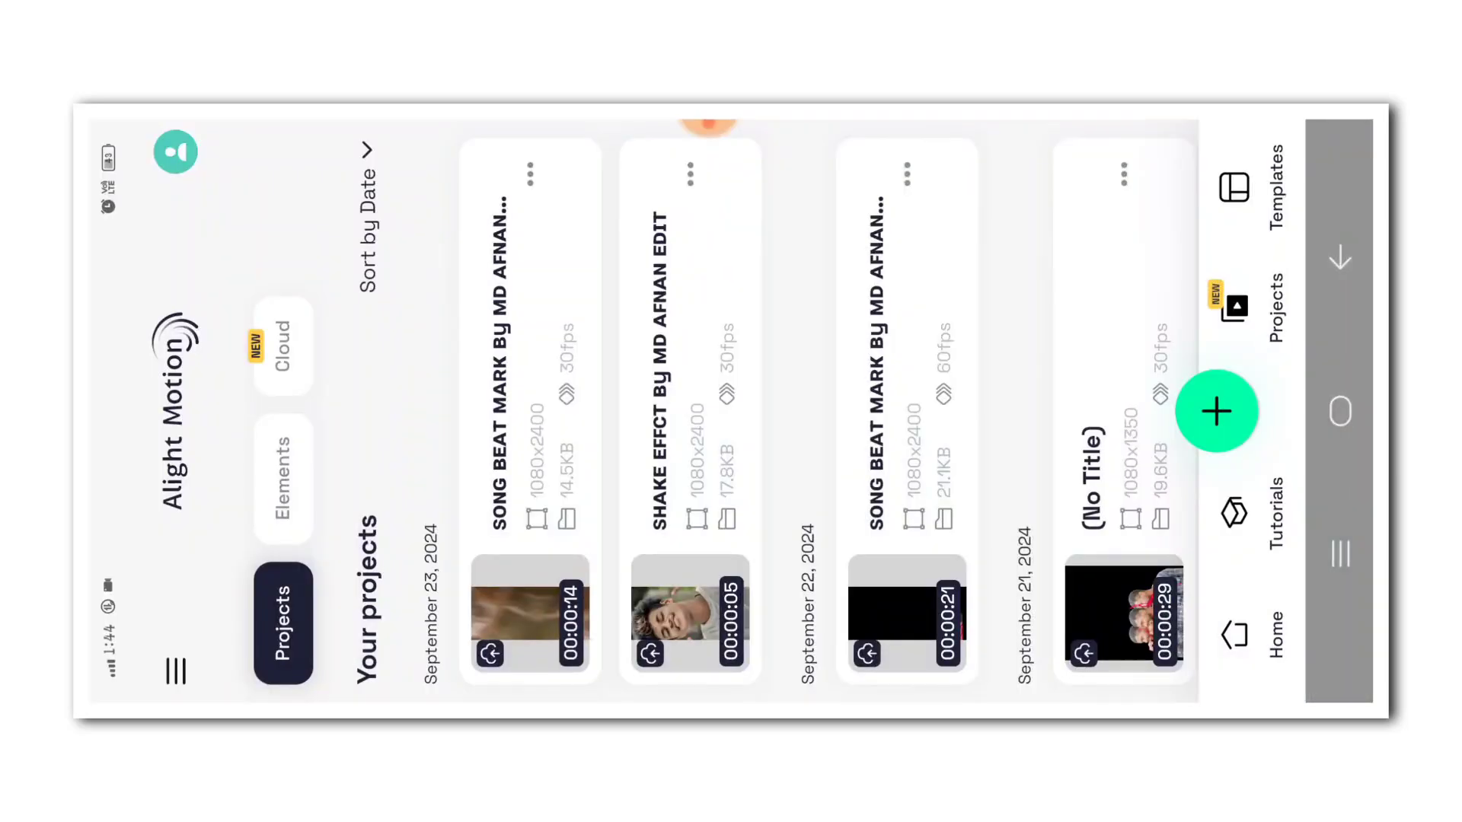
# Inspect another clip's effects in the SHAKE EFFCT project
pyautogui.click(690, 400)
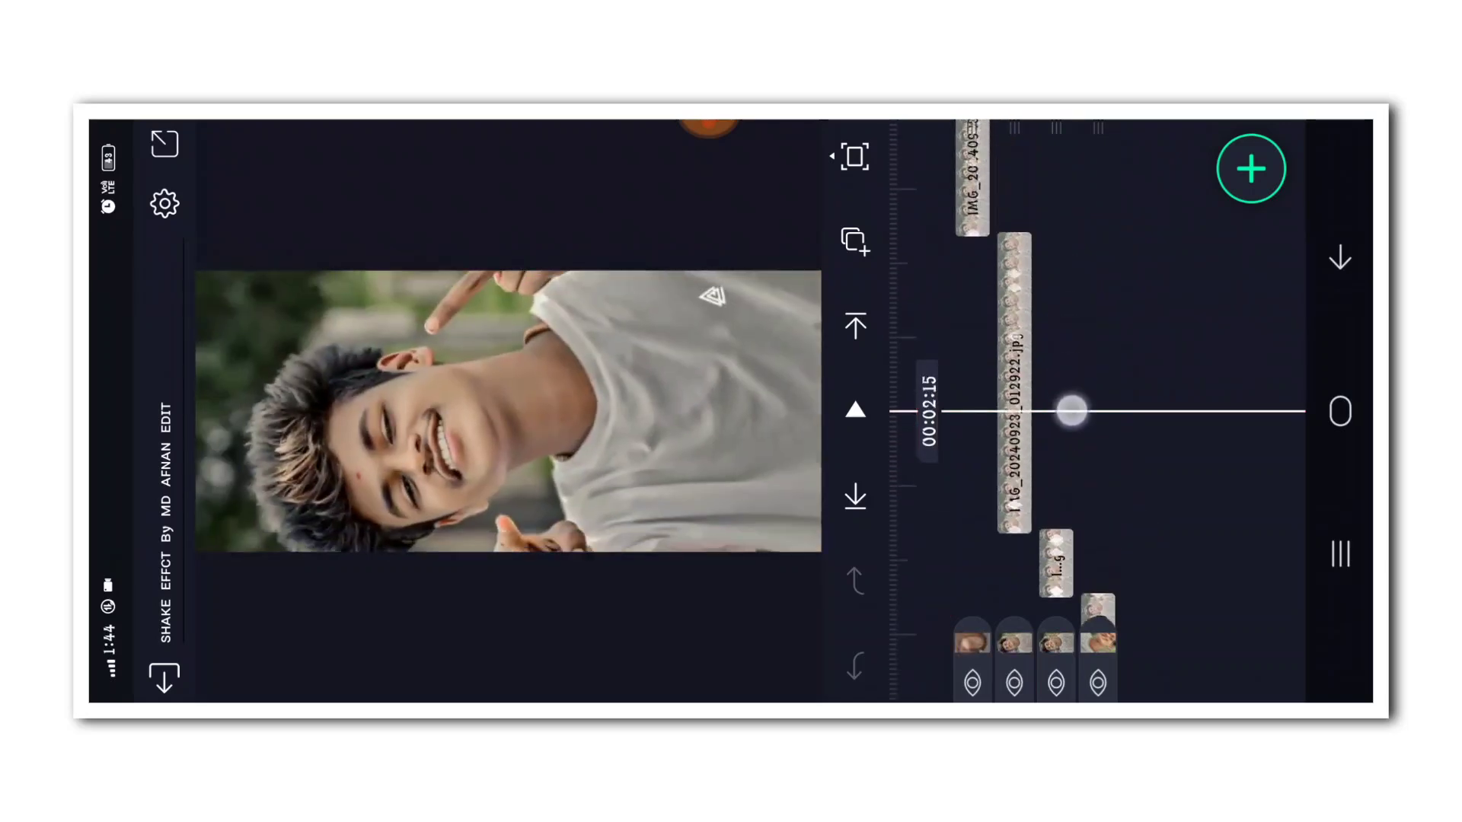
pyautogui.moveTo(1074, 412); pyautogui.dragTo(1074, 286)
pyautogui.click(971, 343)
pyautogui.click(1266, 659)
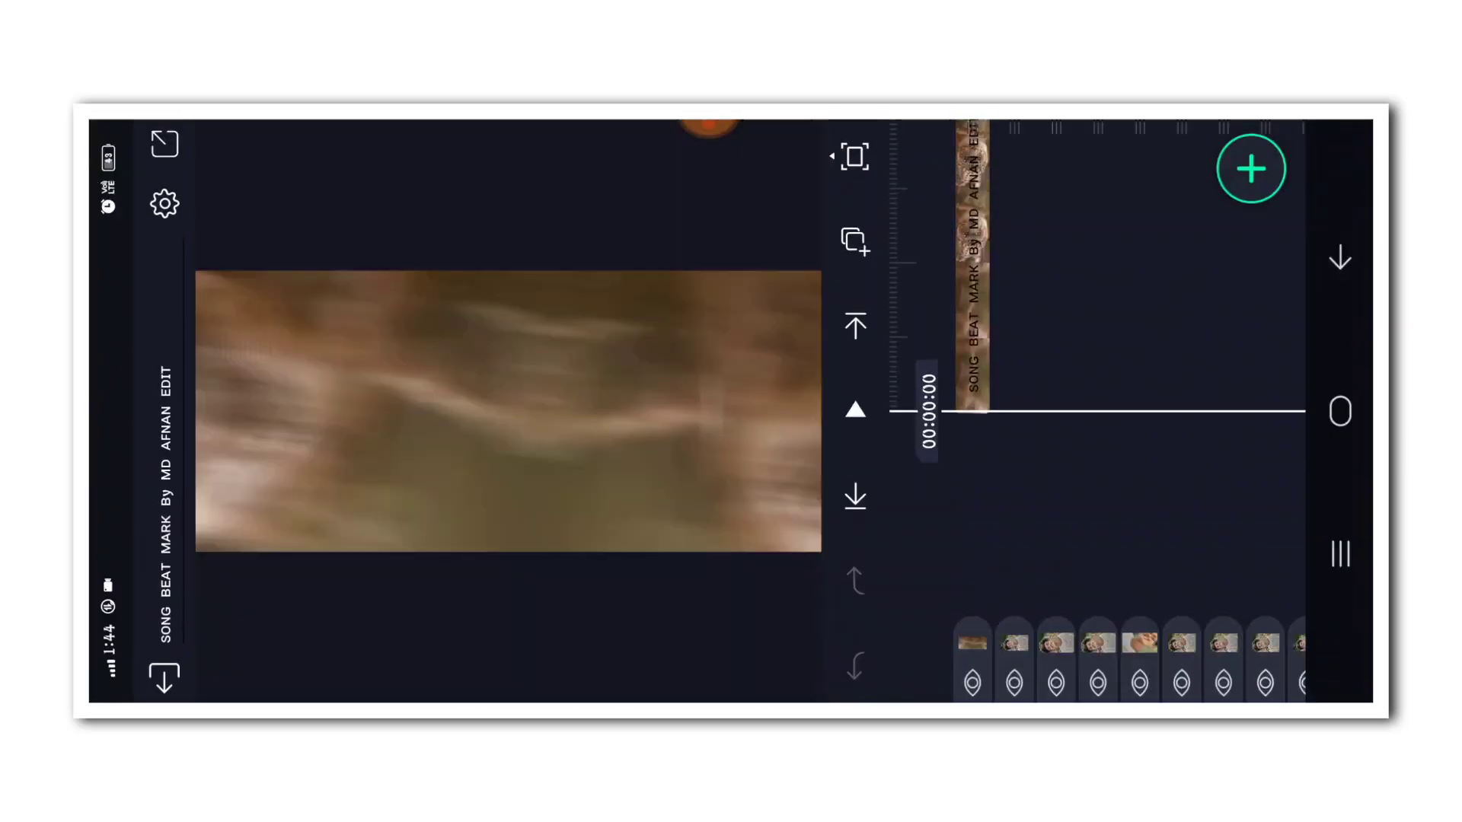
# Paste the copied shake effects onto a later photo clip
pyautogui.moveTo(988, 421); pyautogui.dragTo(1008, 372)
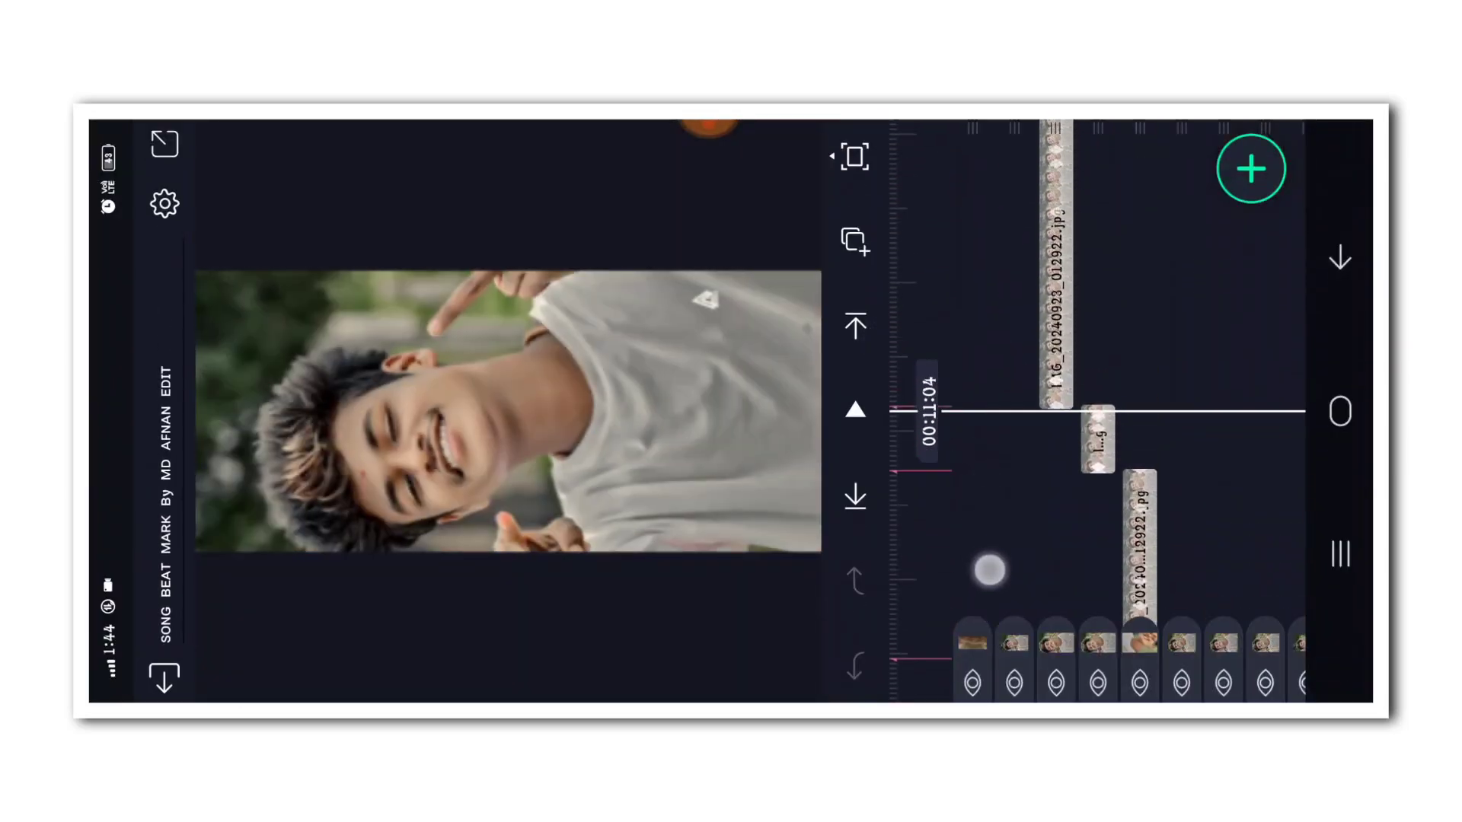
pyautogui.click(973, 343)
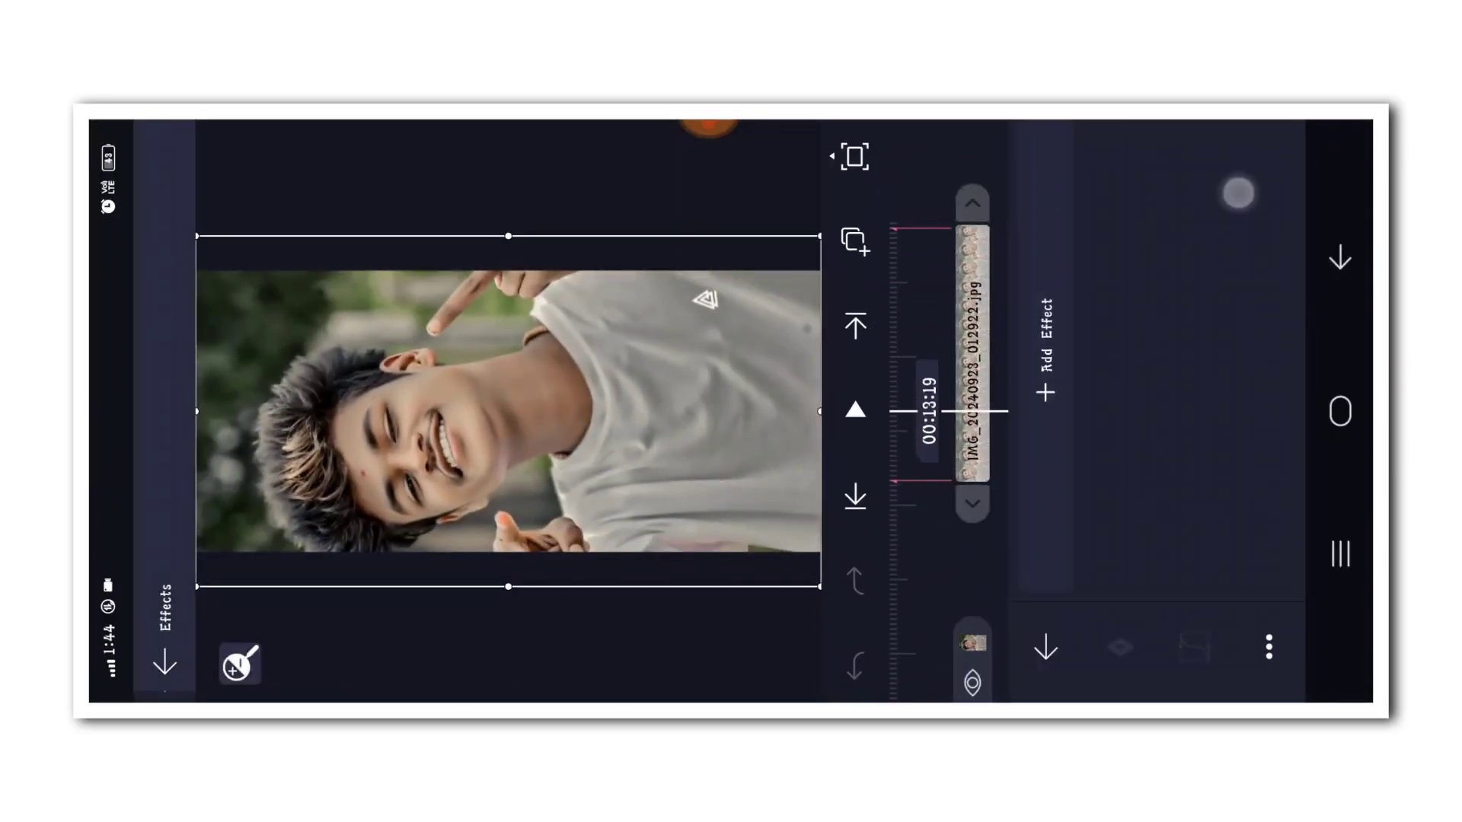
pyautogui.click(1260, 655)
pyautogui.click(1176, 263)
pyautogui.click(973, 160)
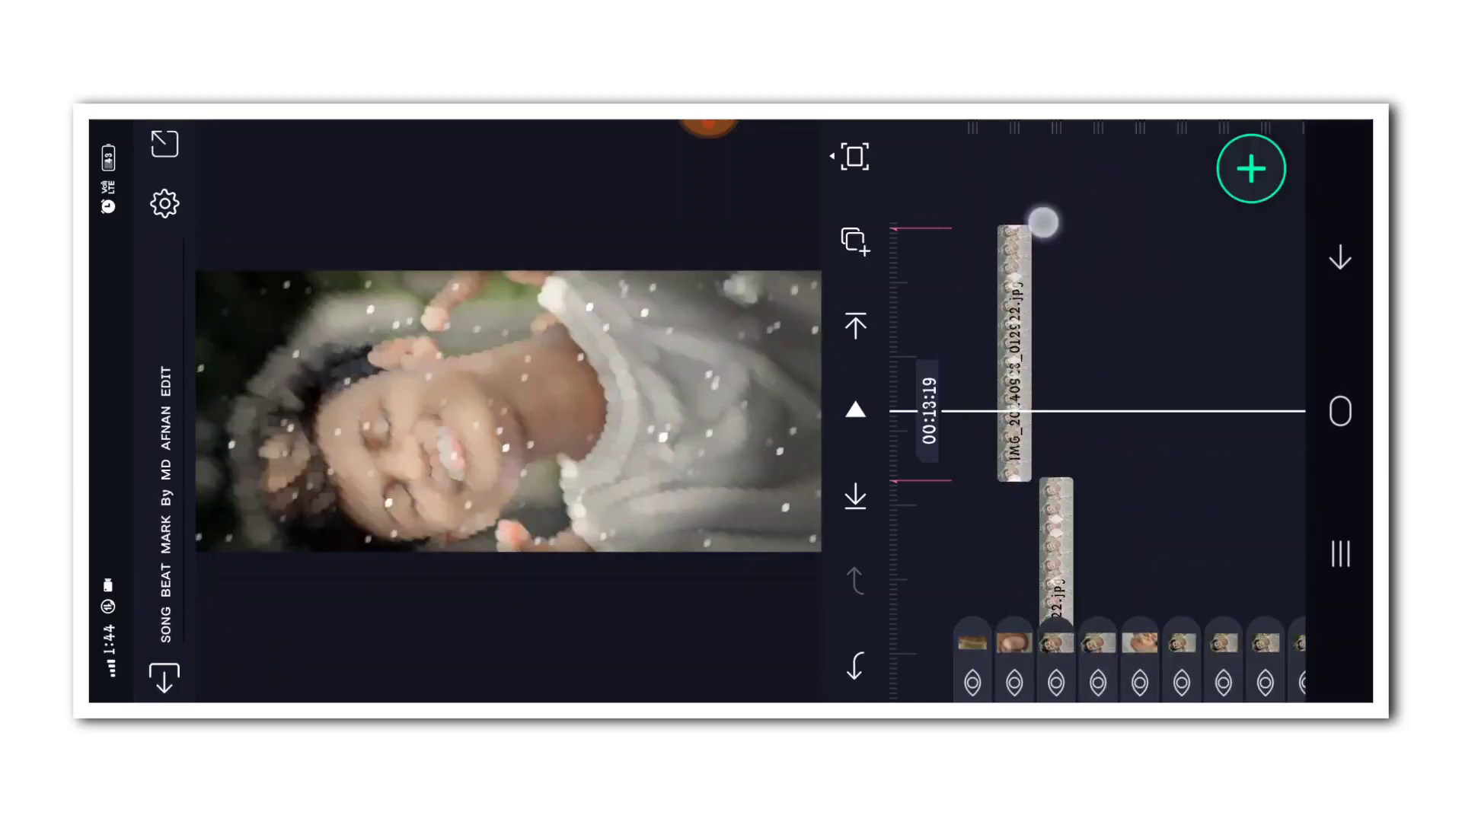
# Check the next photo clip's effects list, then preview the edit from the beginning
pyautogui.moveTo(1039, 224)
pyautogui.mouseDown()
pyautogui.moveTo(1069, 462)
pyautogui.moveTo(1005, 309)
pyautogui.mouseUp()
pyautogui.click(973, 321)
pyautogui.click(1251, 217)
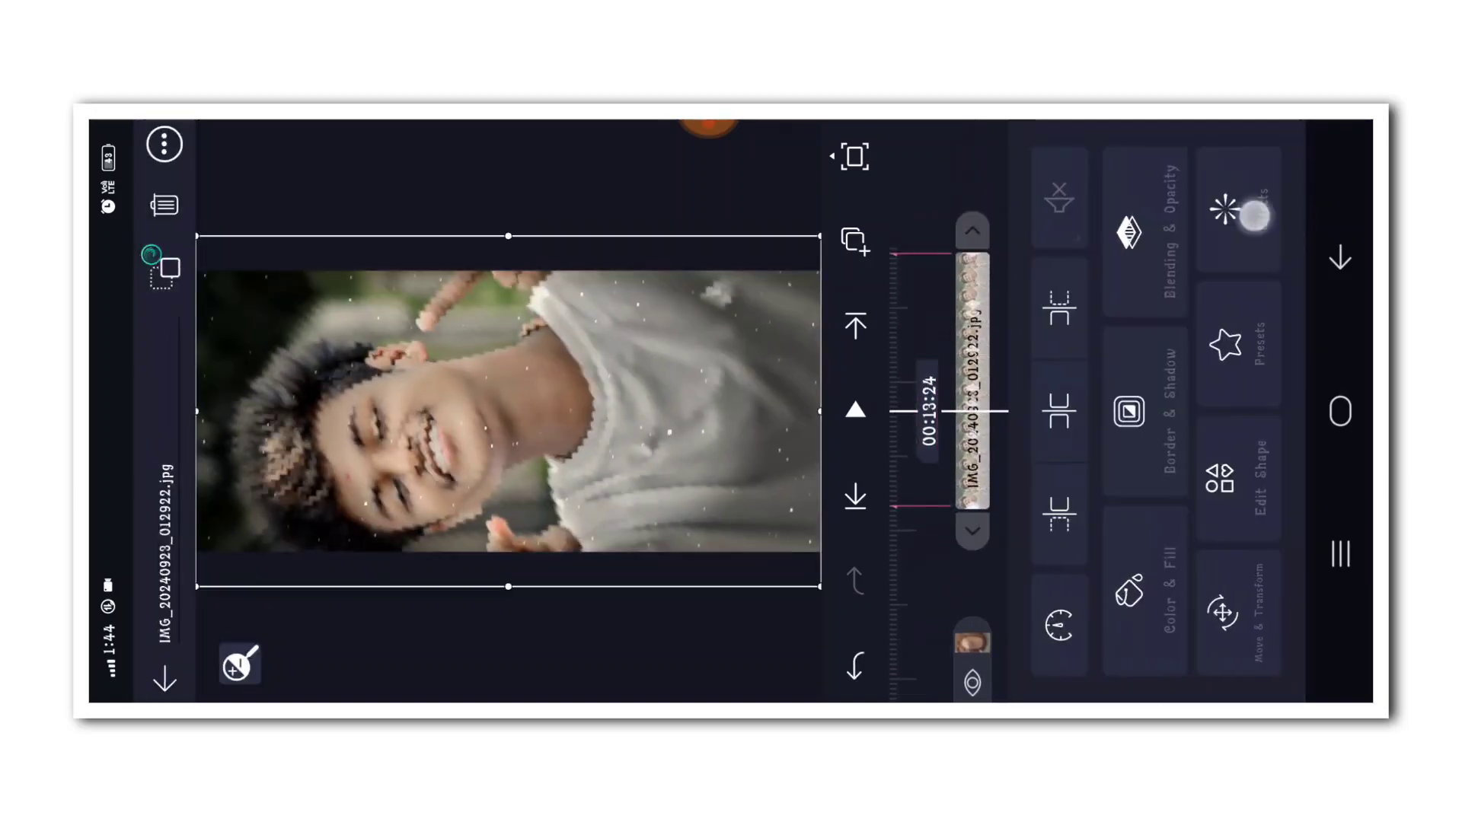
pyautogui.click(1176, 269)
pyautogui.scroll(-8, 1177, 400)
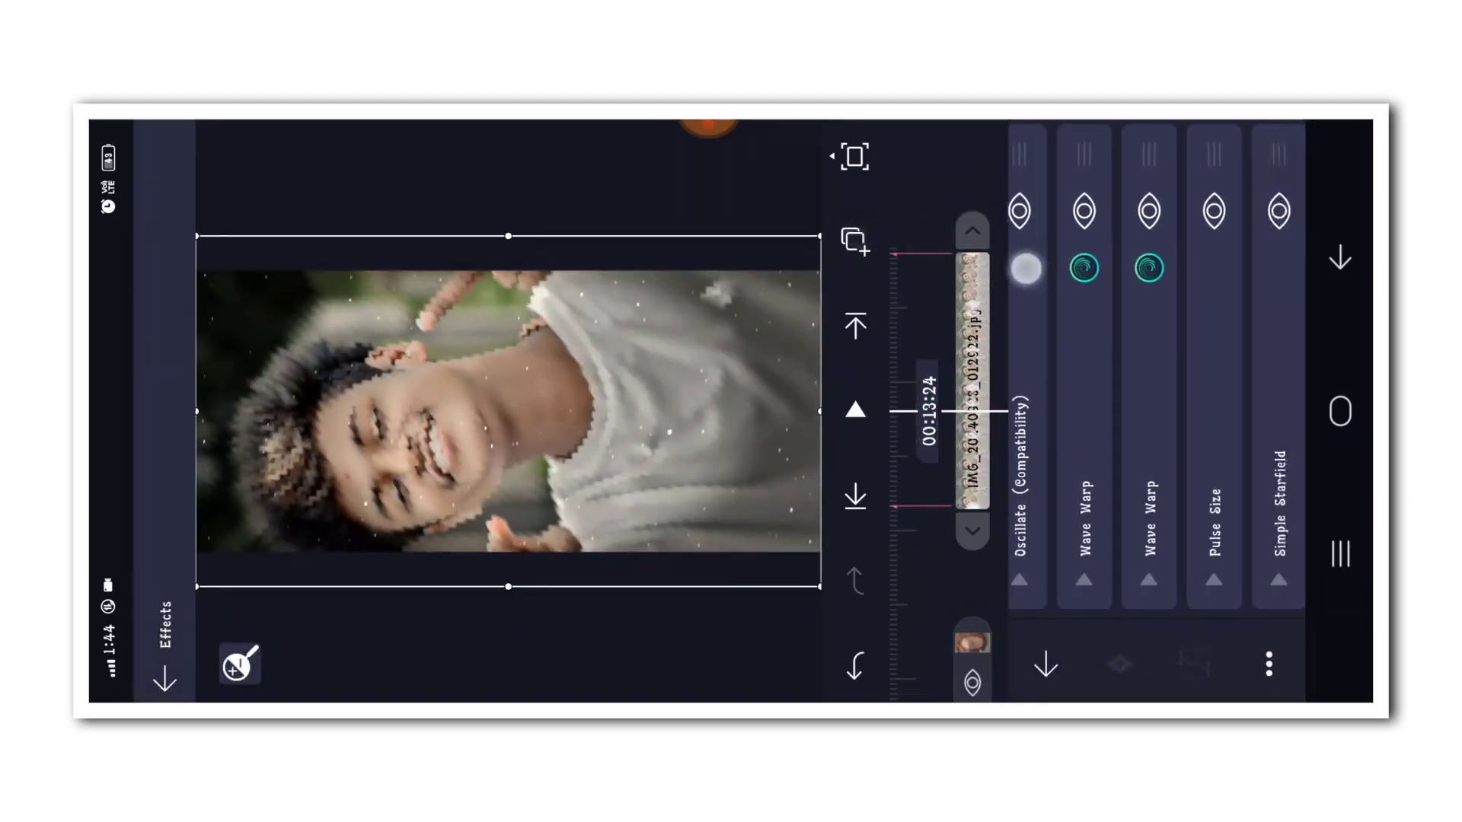
pyautogui.scroll(-5, 1177, 399)
pyautogui.click(1204, 210)
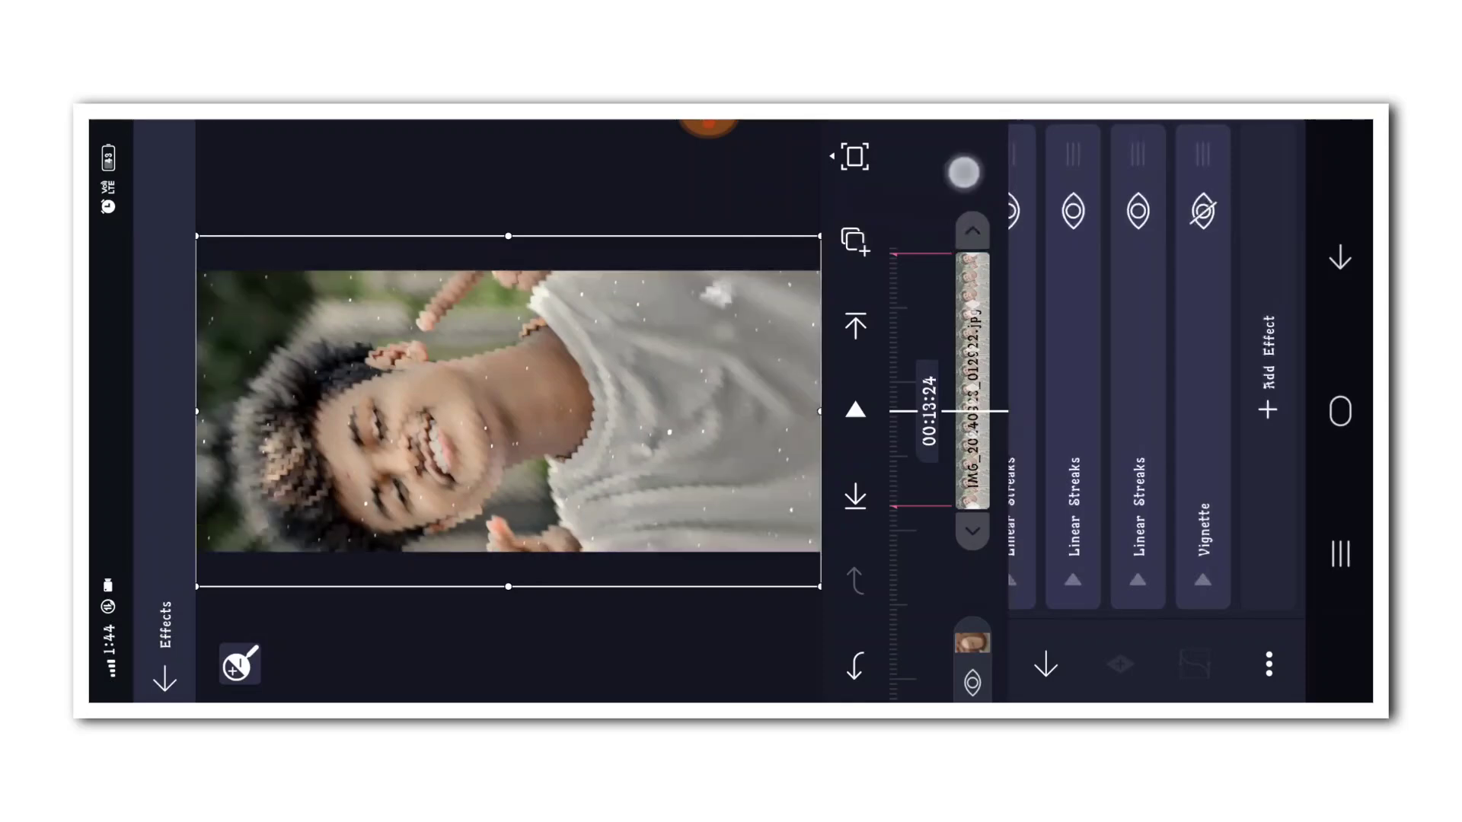
pyautogui.click(965, 171)
pyautogui.click(1142, 254)
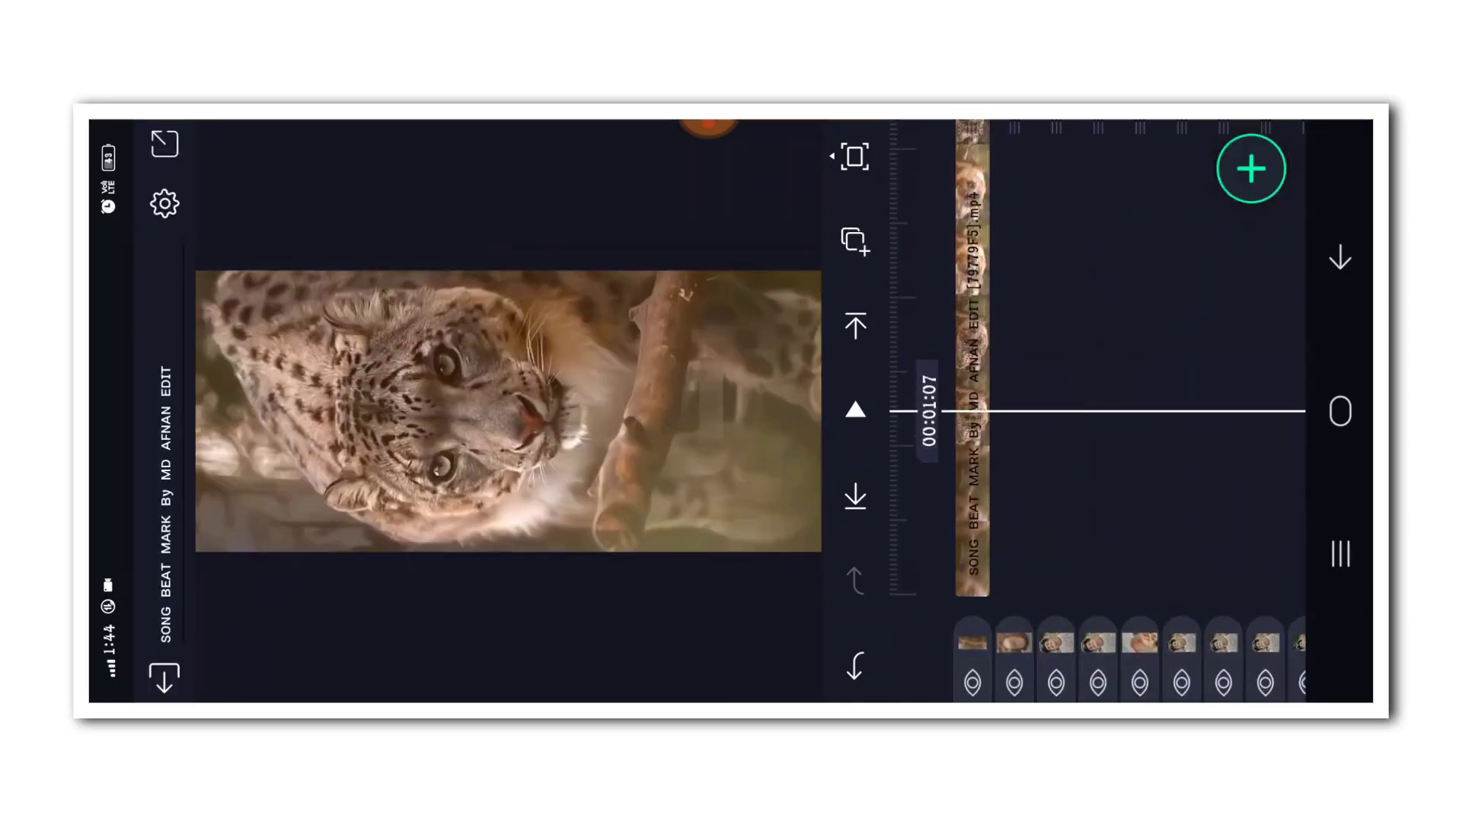